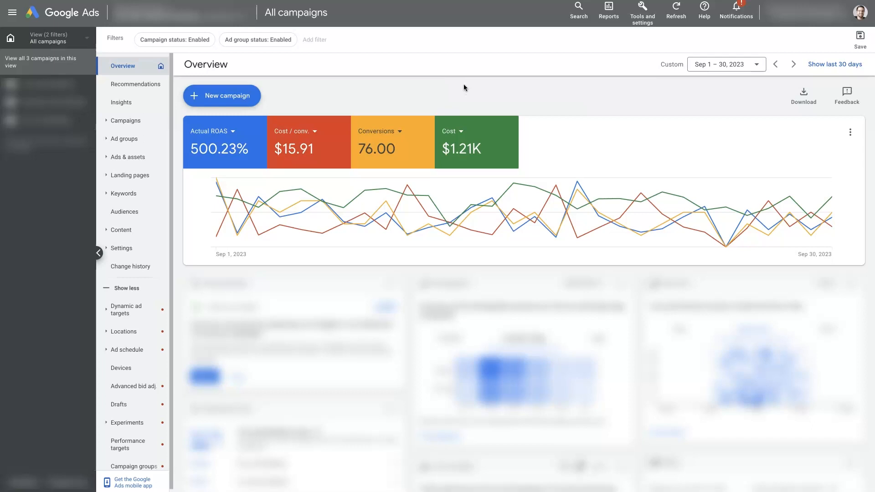
Step: Open the Keyword Planner in a new browser tab and switch to it
click(642, 18)
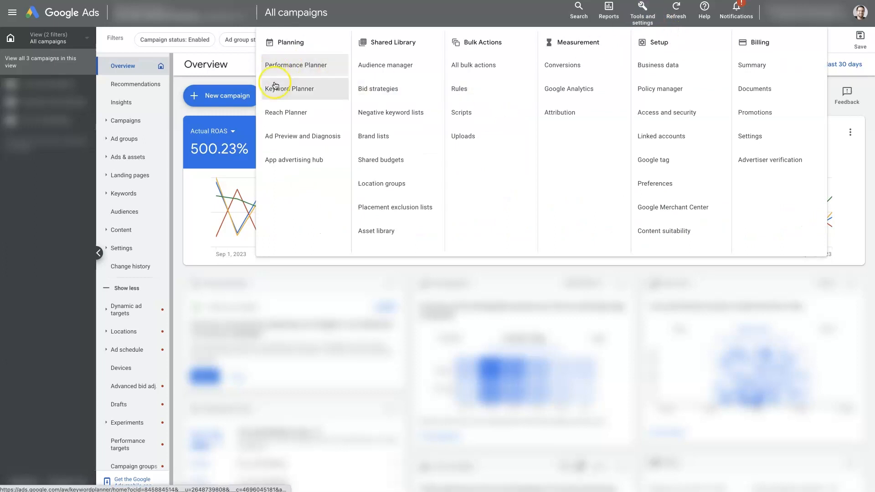
right_click(298, 91)
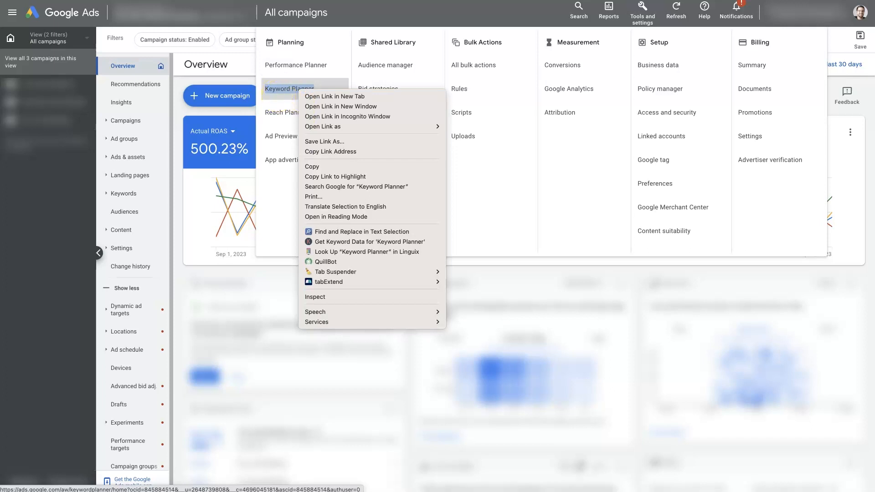
click(335, 96)
click(199, 1)
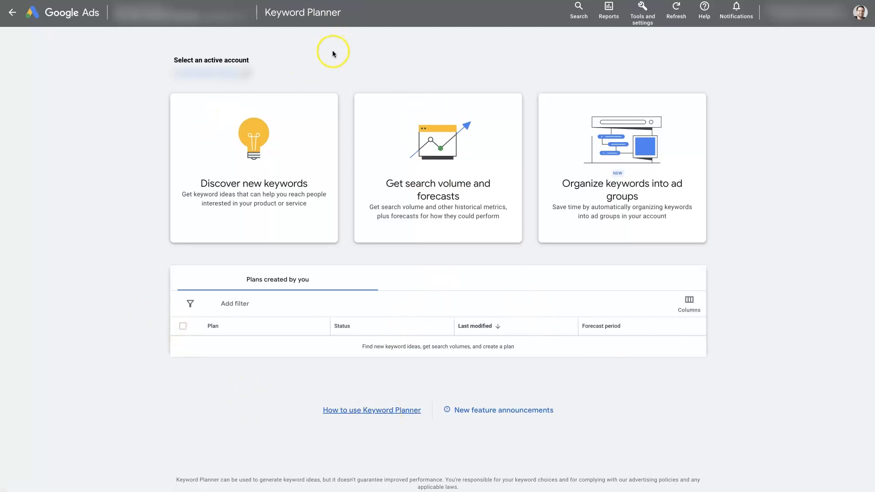
Step: Discover new keywords for "auto detailing" and hide the keyword refinement suggestions
click(252, 176)
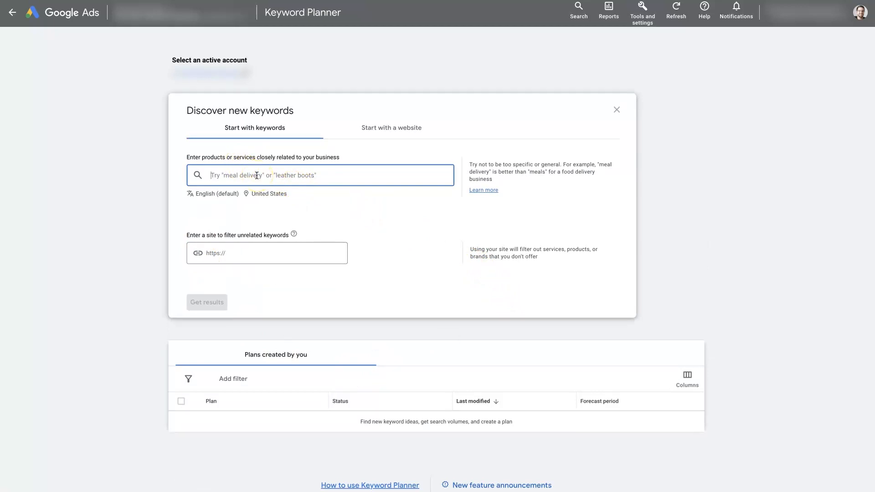
text(auto detailing)
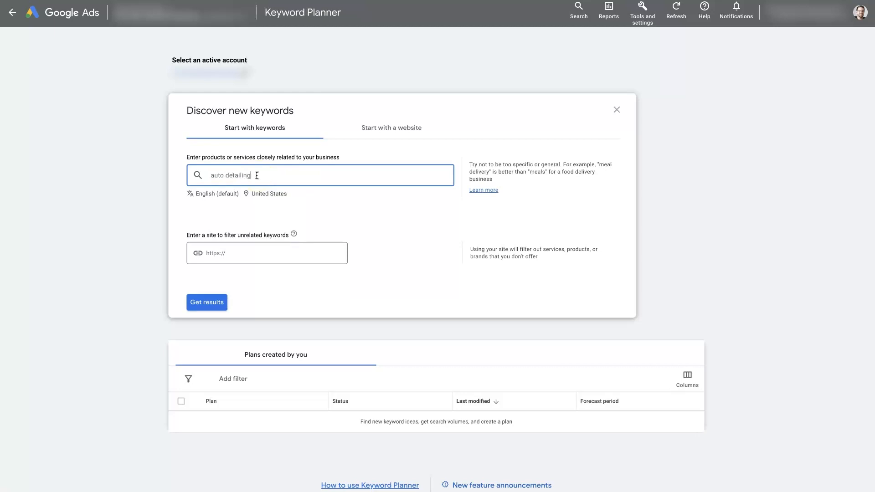
key(Return)
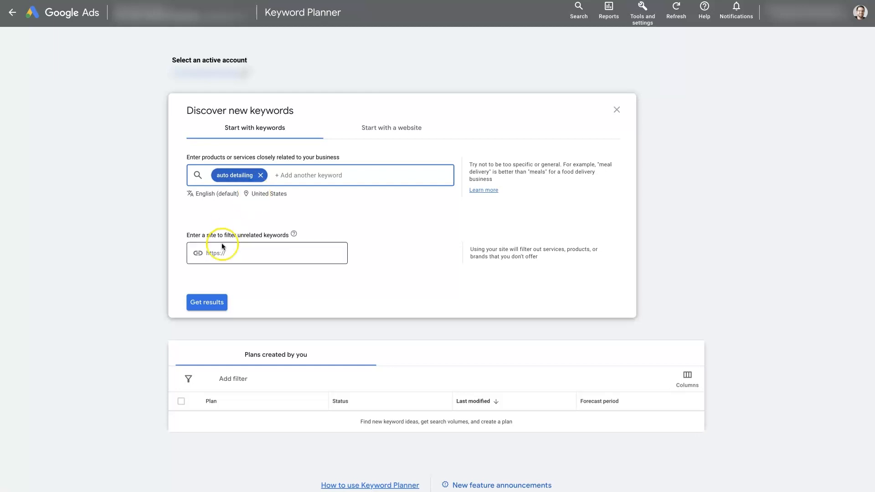
click(208, 303)
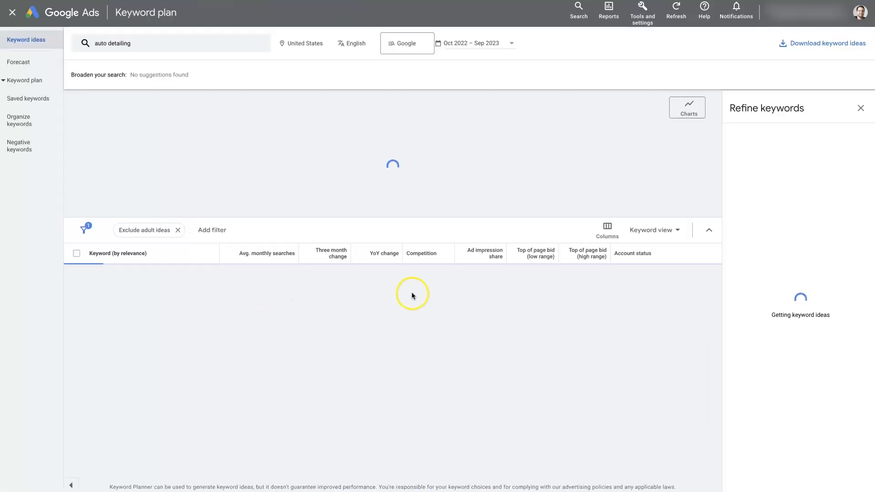
click(861, 109)
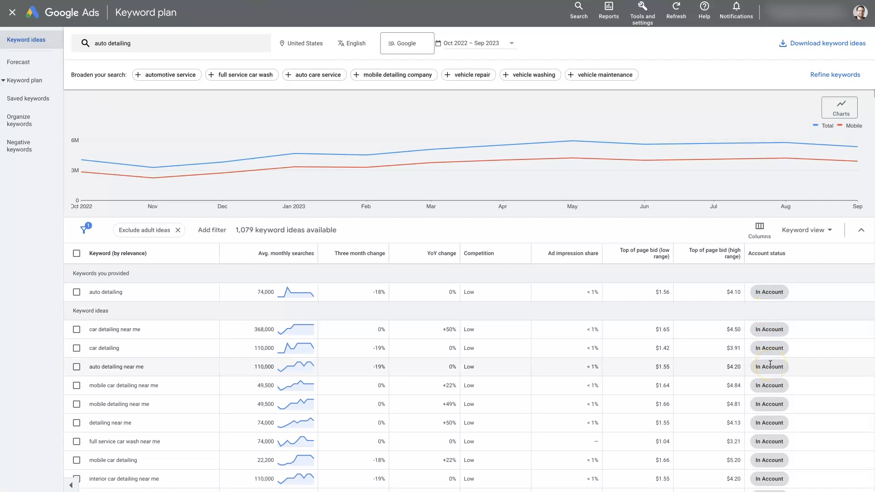
Step: Examine the auto detailing keyword ideas and their account status, including the "car ceramic coating near me" entry
scroll(771, 364, down, 2)
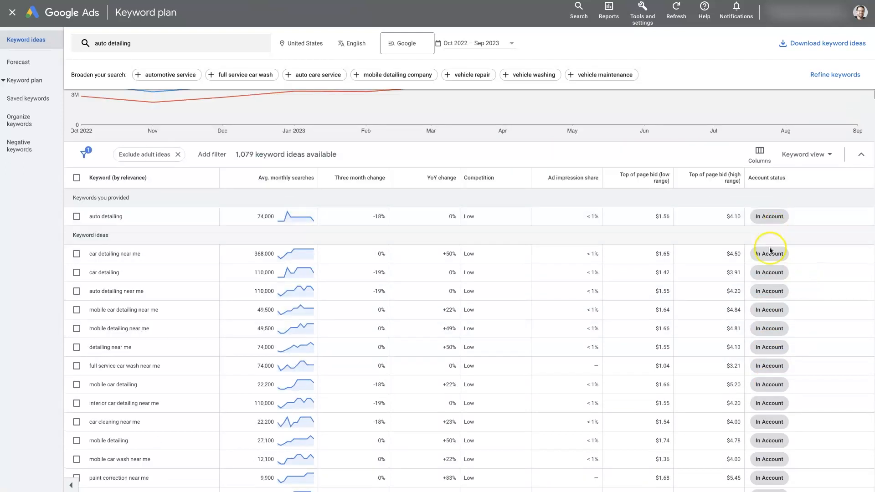
scroll(761, 274, down, 1)
scroll(756, 290, down, 4)
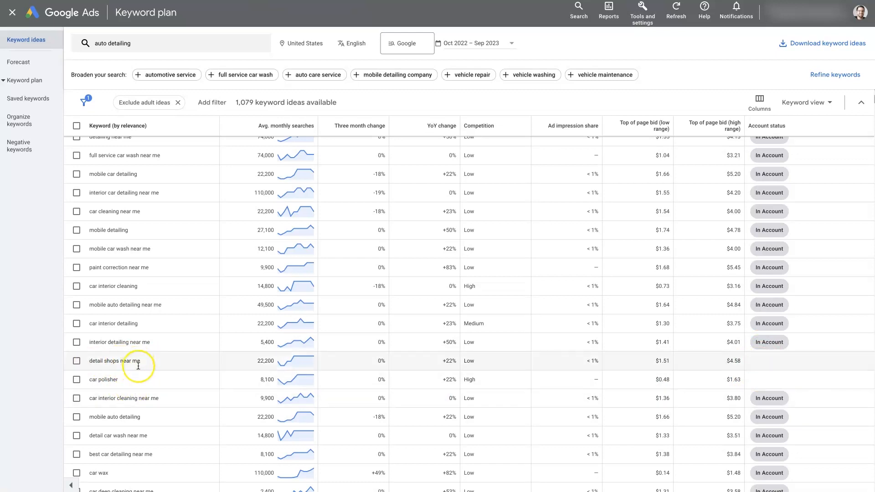
scroll(478, 385, down, 3)
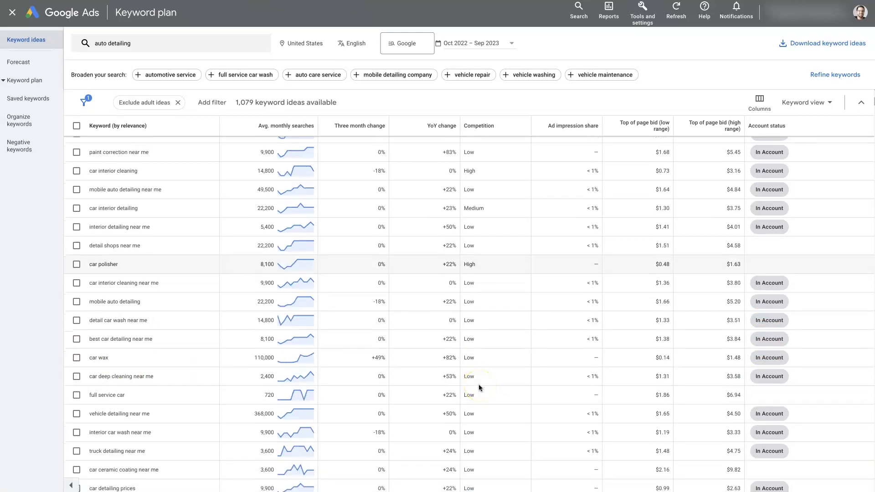
scroll(479, 385, down, 2)
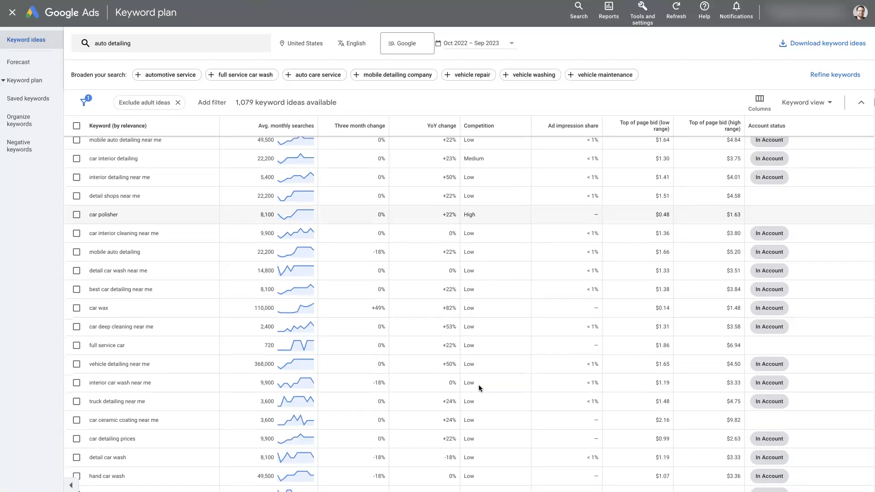
scroll(478, 385, down, 3)
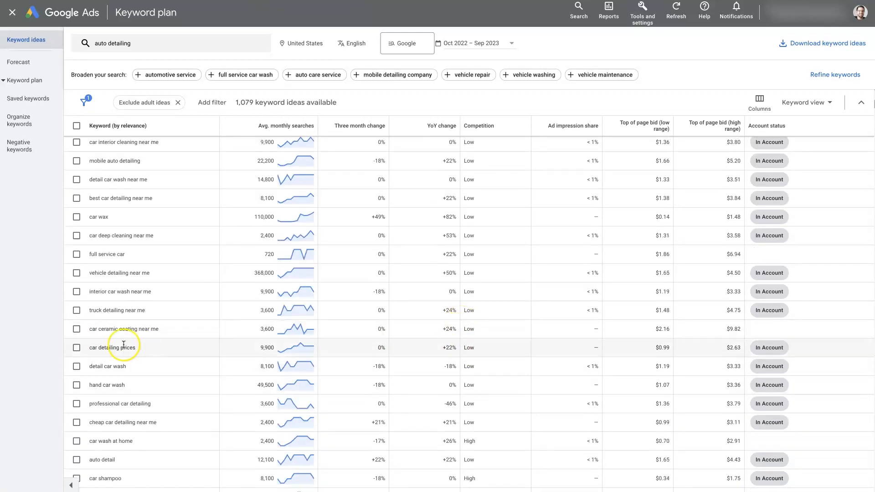
mouse_move(89, 330)
mouse_down()
mouse_move(138, 338)
mouse_move(161, 331)
mouse_up()
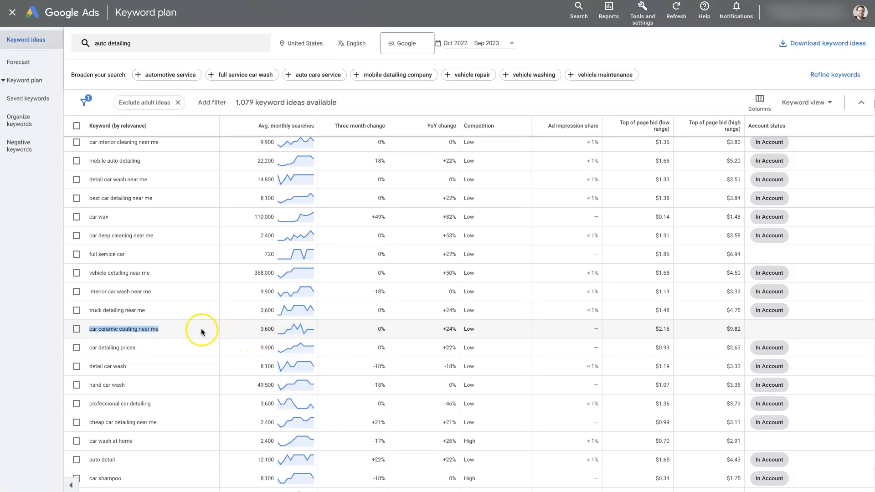
click(188, 331)
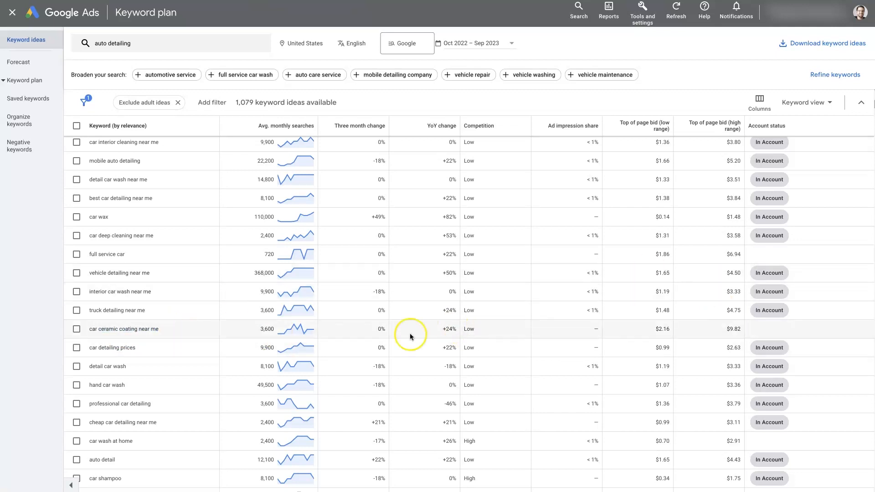
scroll(258, 314, up, 4)
scroll(258, 315, up, 8)
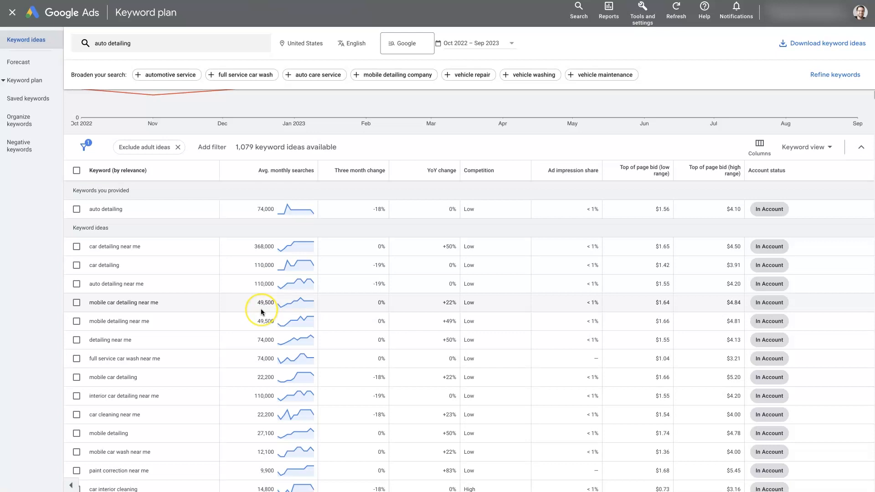
scroll(261, 308, up, 2)
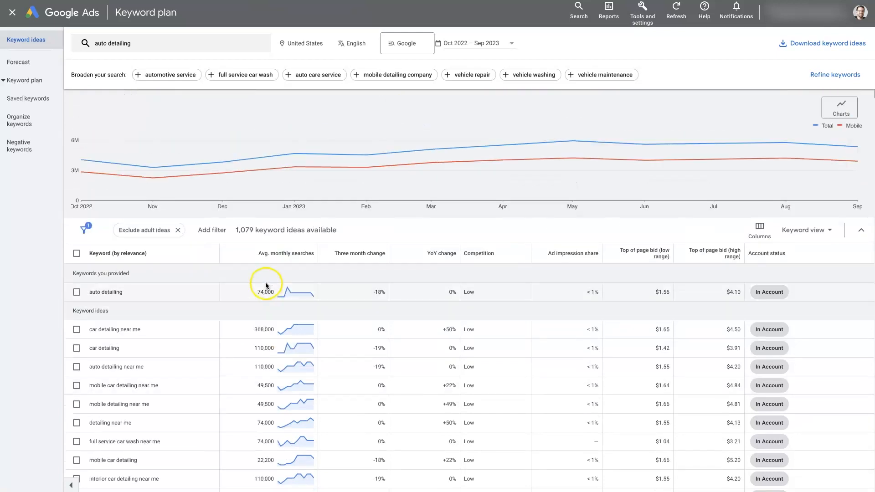
Step: Replace the United States location target with the Phoenix AZ, Arizona Nielsen DMA region and save it
click(309, 46)
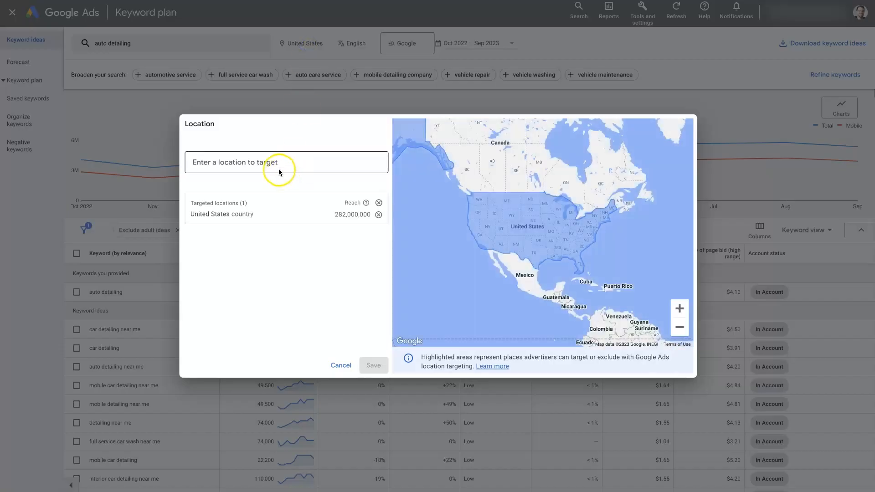
click(279, 165)
text(phoenix)
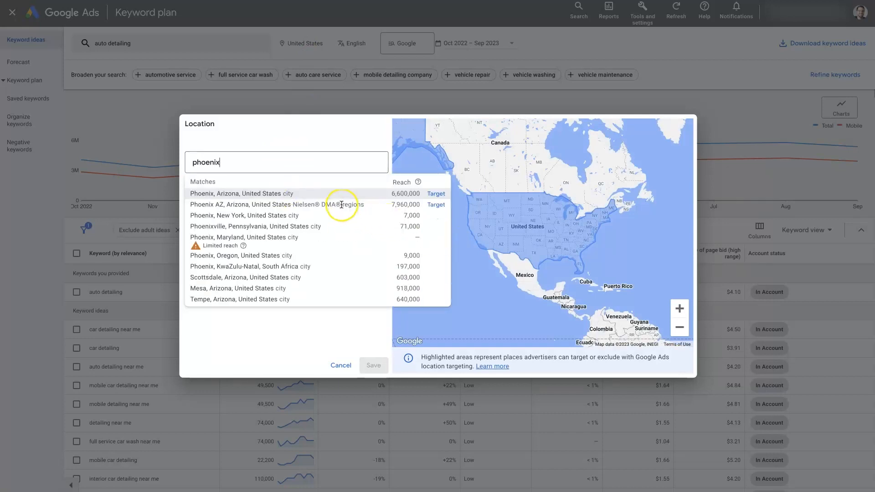
click(436, 205)
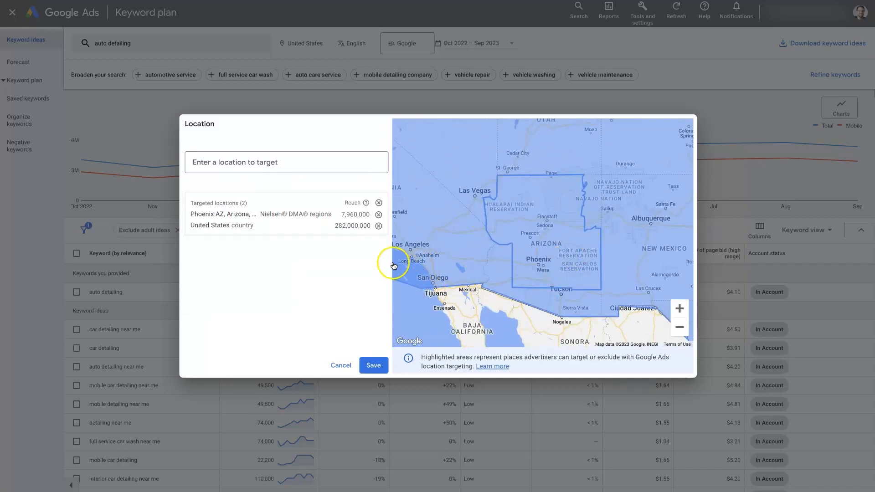
click(379, 226)
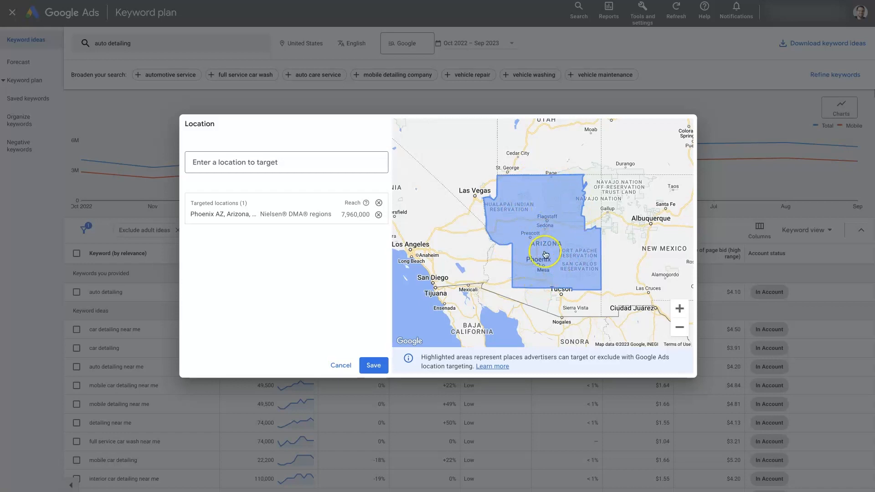
click(374, 366)
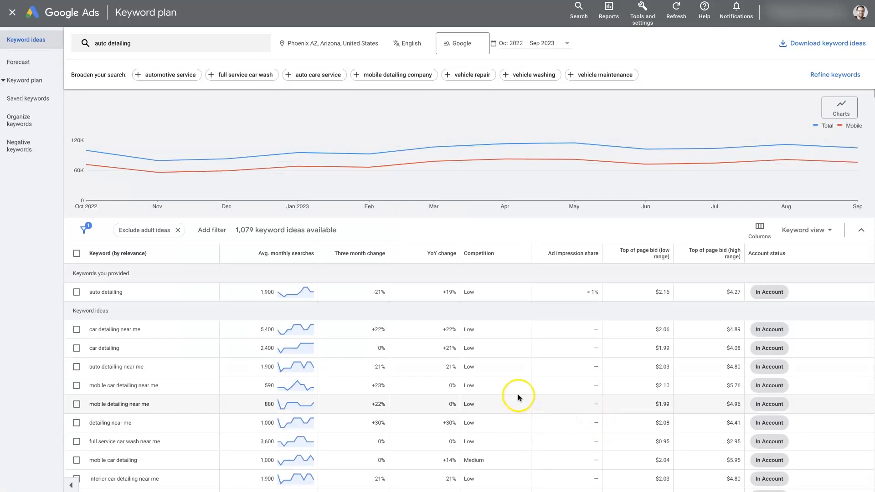
Step: Add the city of Phoenix, Arizona, United States to the targeted locations
click(327, 46)
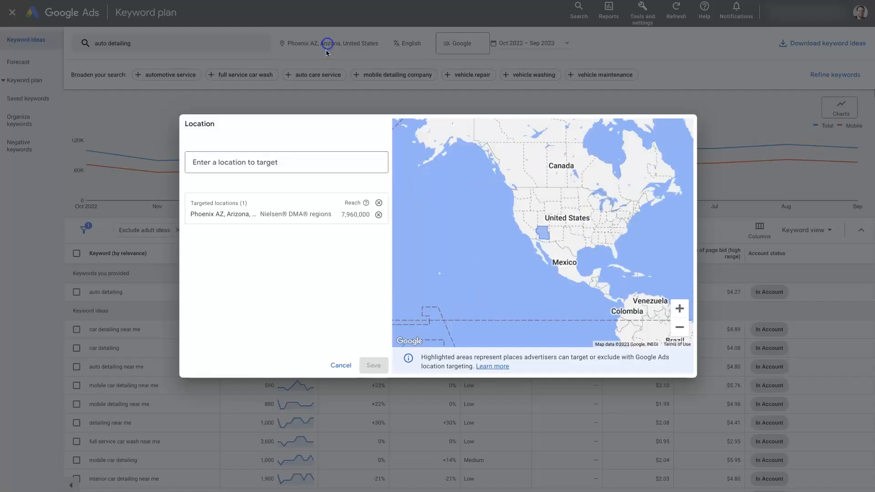
text(p)
key(BackSpace)
text(phoe)
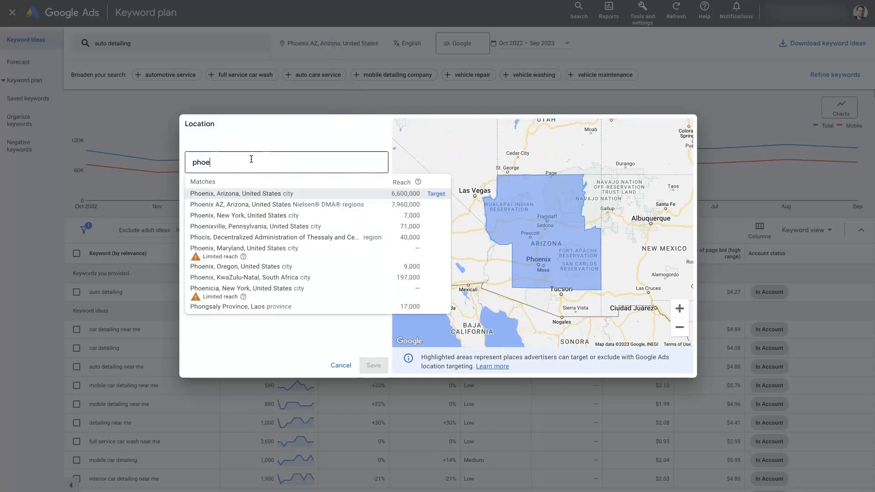
text(nix)
click(271, 158)
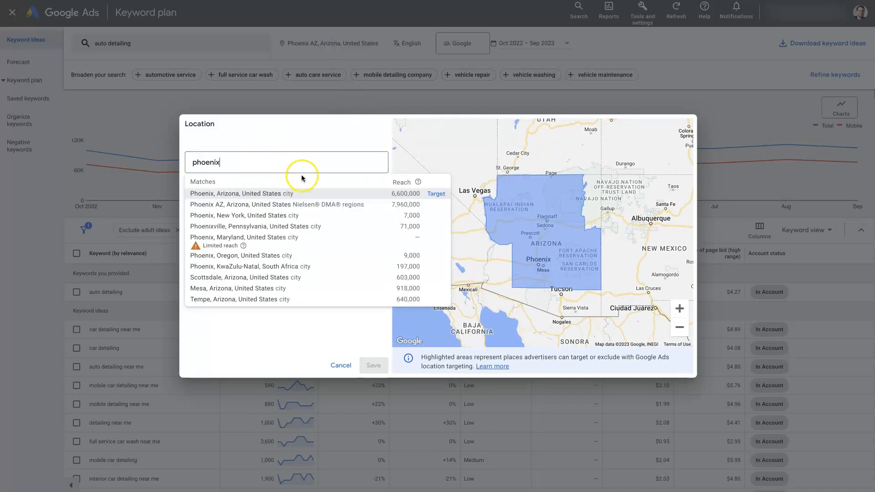
click(439, 194)
Step: Add the city of Scottsdale, Arizona, United States as another target and save the locations
click(304, 160)
text(scottsd)
click(436, 194)
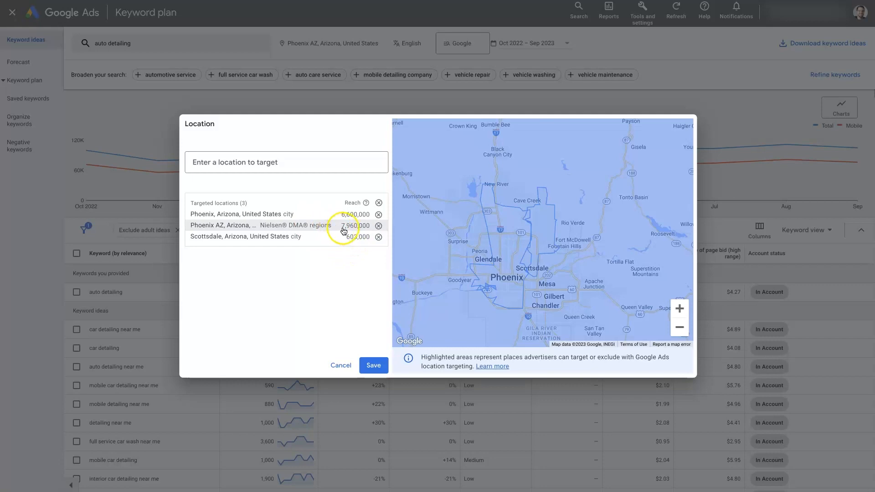
click(373, 365)
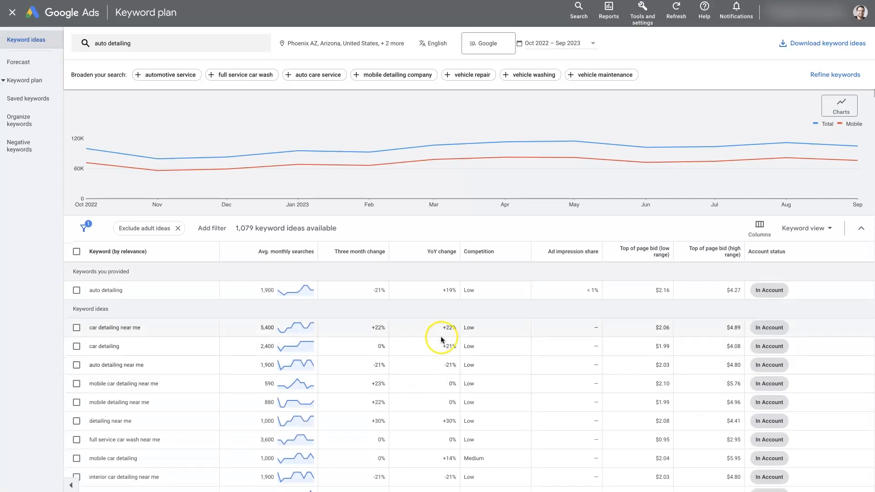
Step: Examine the keyword ideas for the targeted area, checking the monthly searches and low-range bid for "car ceramic coating near me"
scroll(440, 335, down, 3)
scroll(762, 257, down, 5)
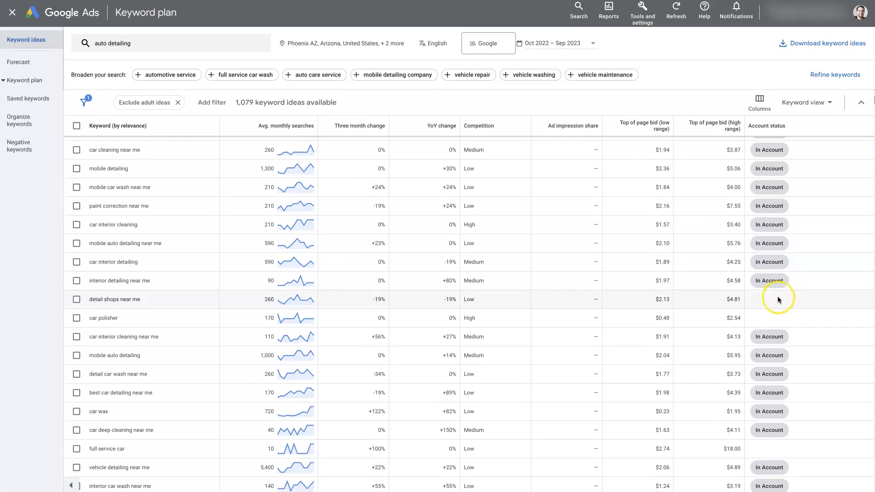
scroll(774, 312, down, 2)
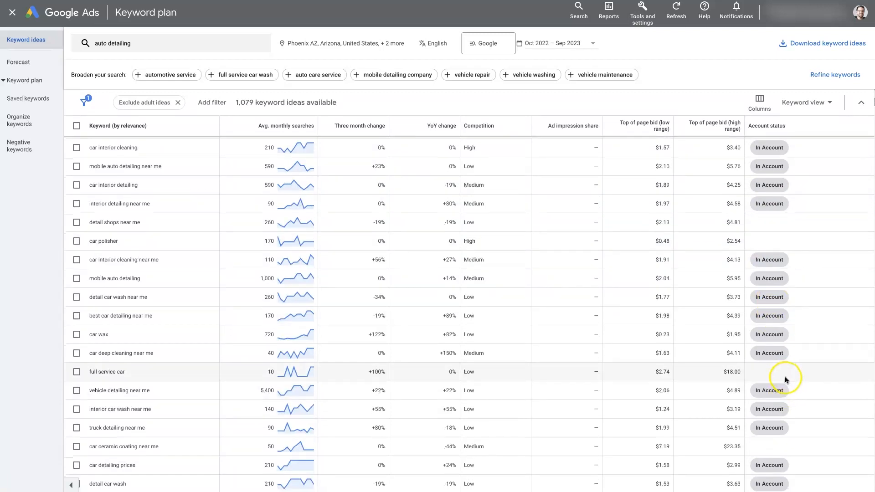
scroll(786, 387, down, 1)
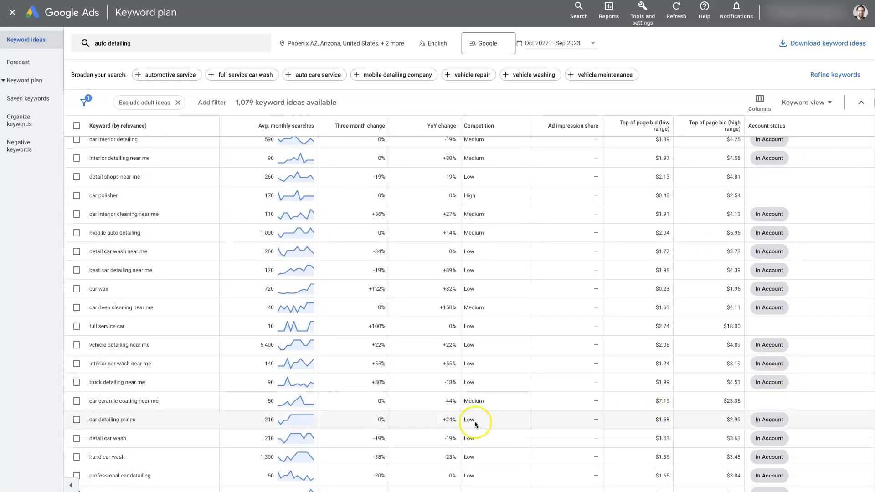
drag(166, 403, 86, 406)
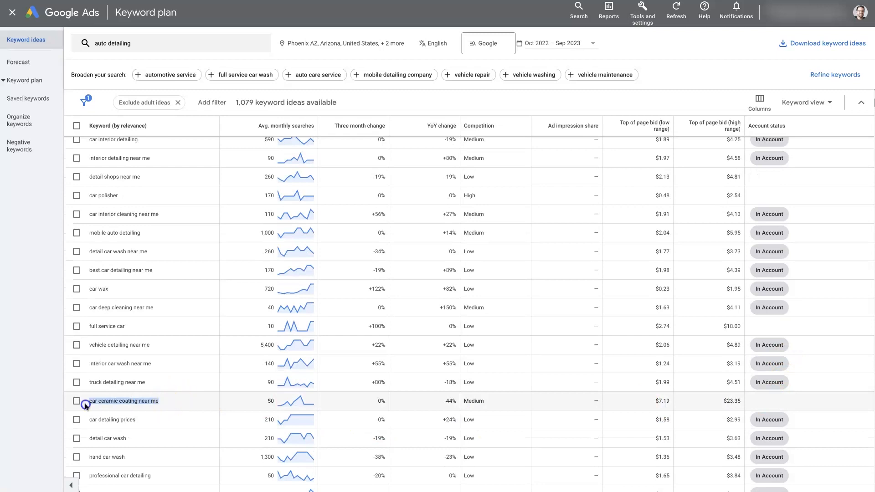
scroll(264, 326, down, 1)
click(267, 342)
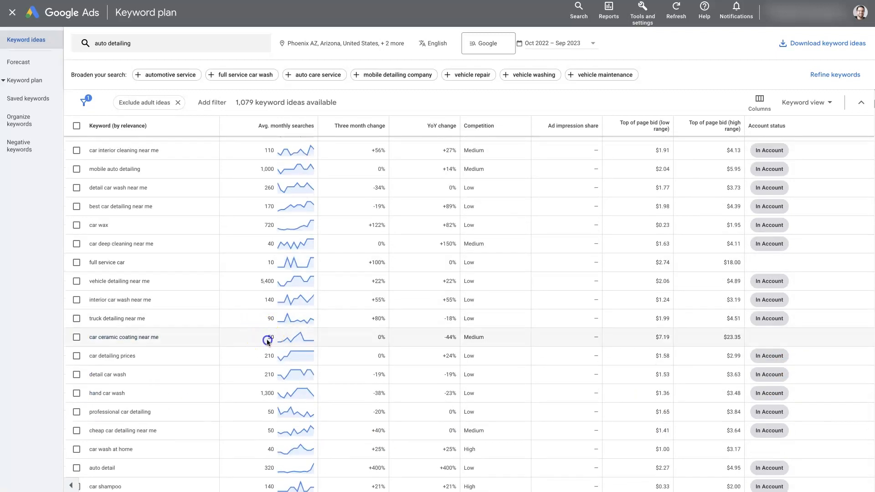
double_click(273, 339)
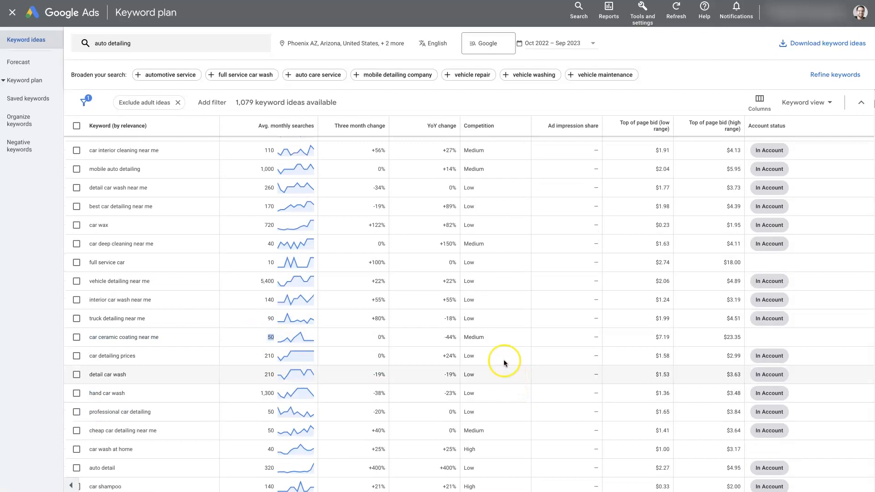
double_click(663, 337)
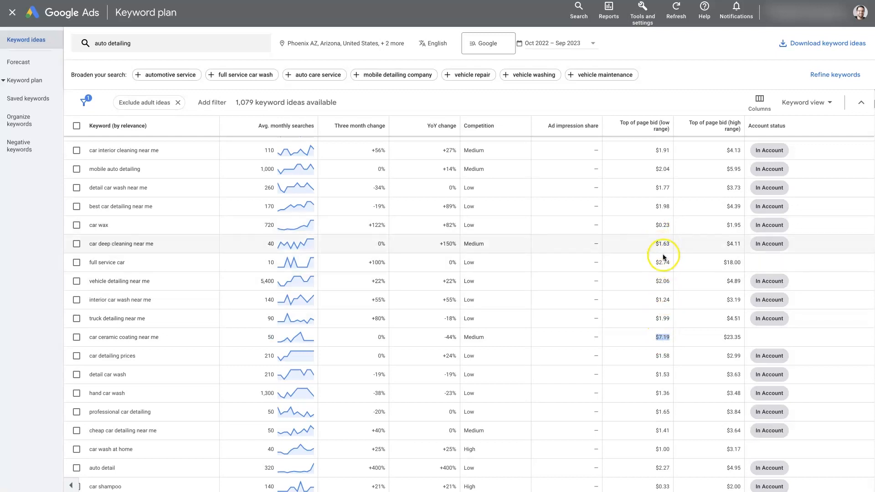
click(649, 340)
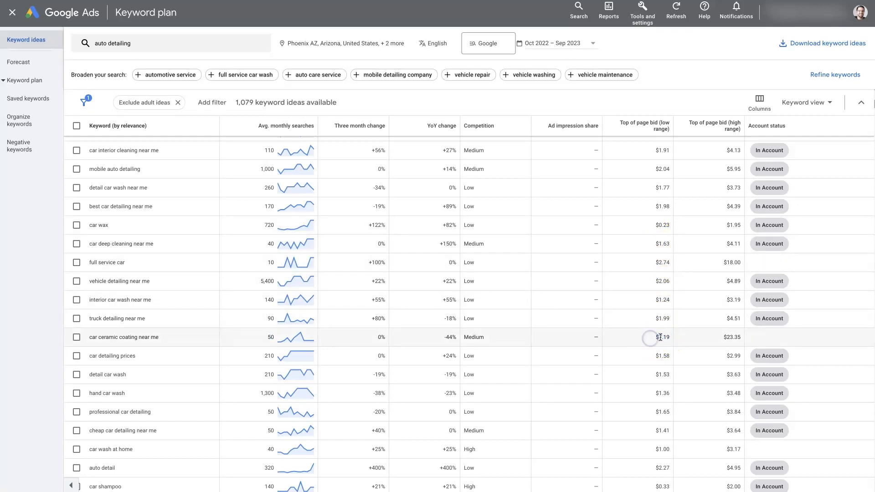
Step: Check the high-range bid for "car ceramic coating near me" and select that keyword
click(727, 337)
click(715, 338)
click(76, 338)
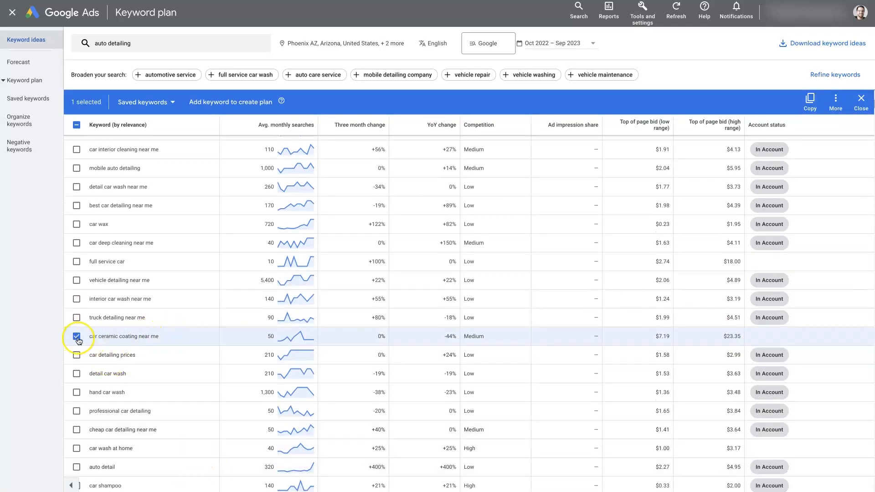
Step: Select the keyword idea "car waxing near me" further down the list
scroll(138, 327, down, 1)
scroll(138, 326, down, 1)
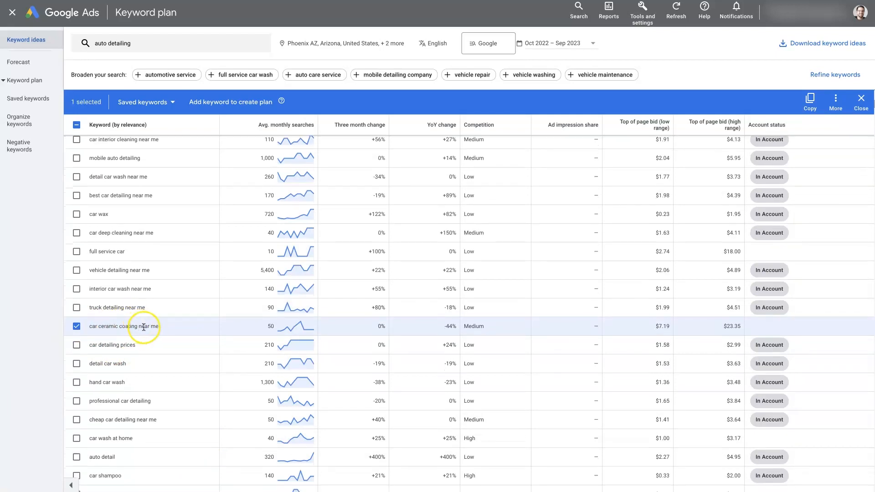
scroll(147, 438, down, 3)
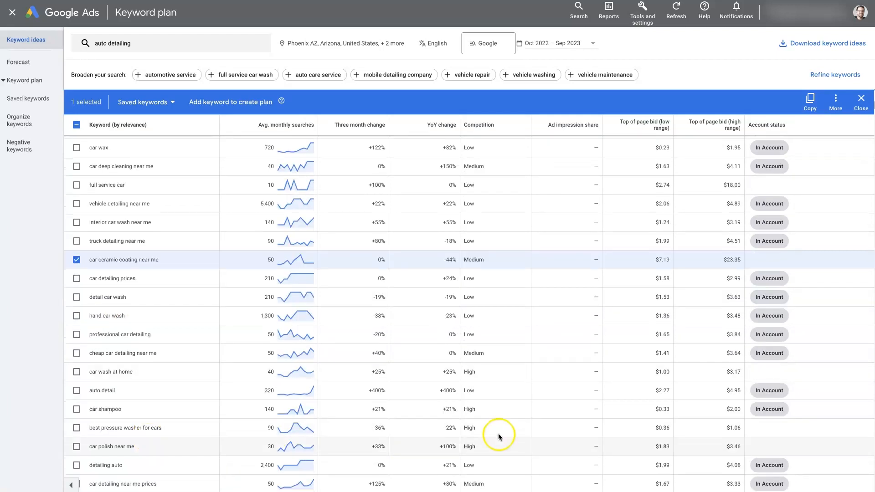
scroll(510, 446, down, 10)
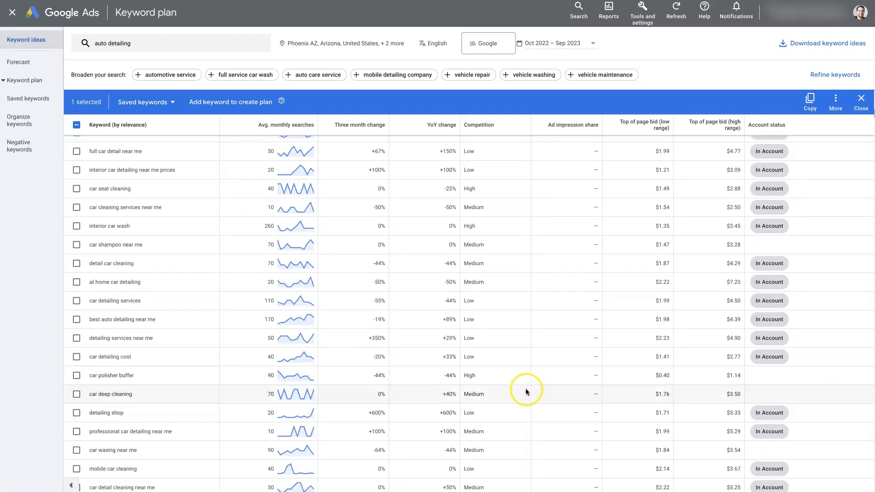
scroll(526, 390, down, 2)
scroll(524, 410, down, 2)
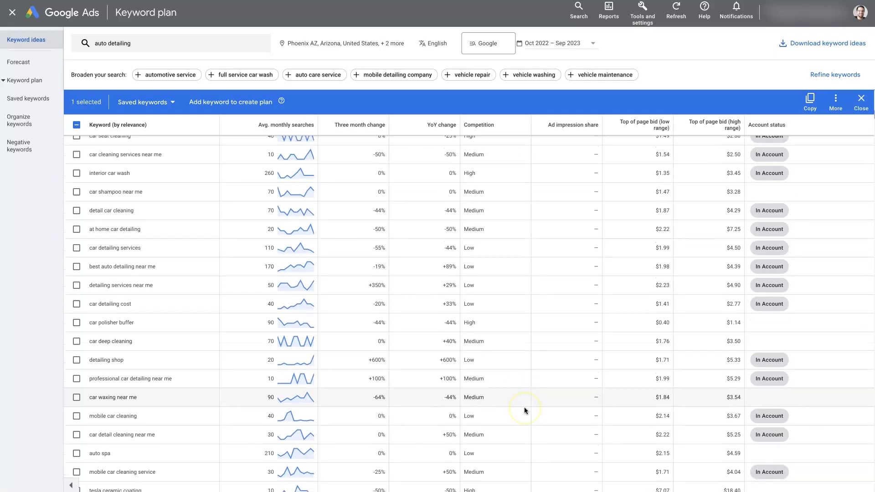
click(76, 363)
Step: Select the keyword "tesla ceramic coating" and deselect "car waxing near me"
scroll(431, 381, down, 1)
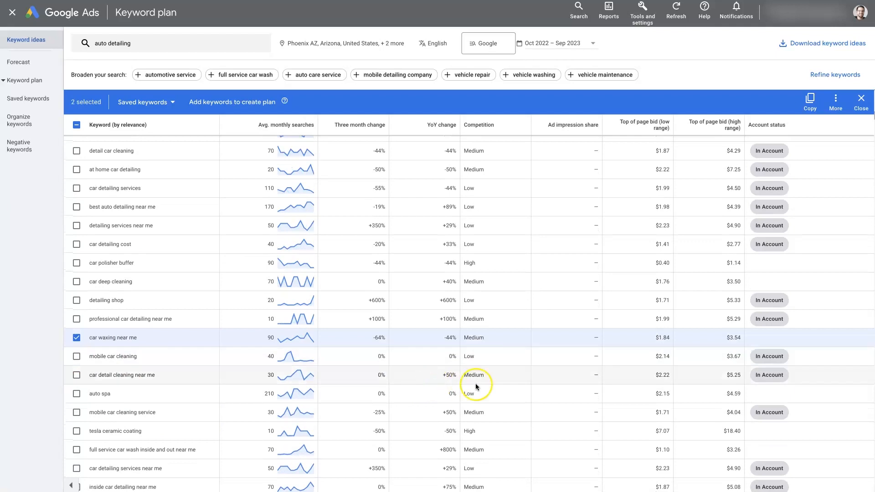
scroll(488, 387, down, 2)
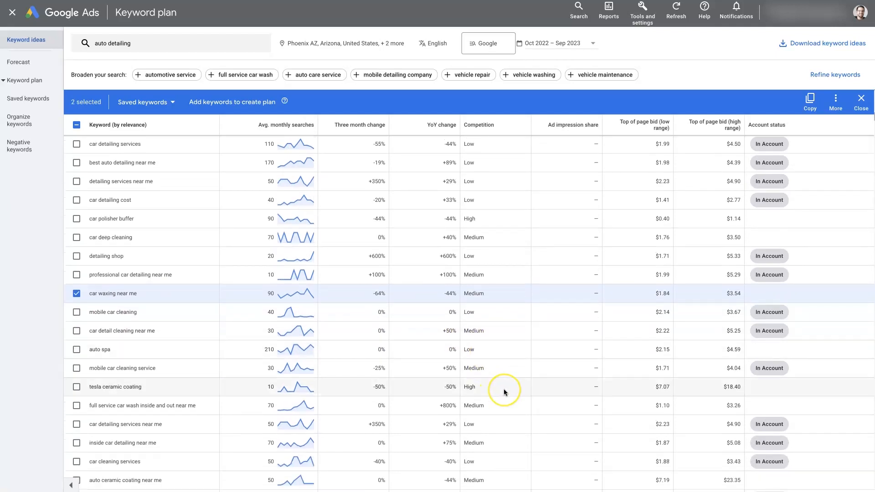
scroll(504, 392, down, 1)
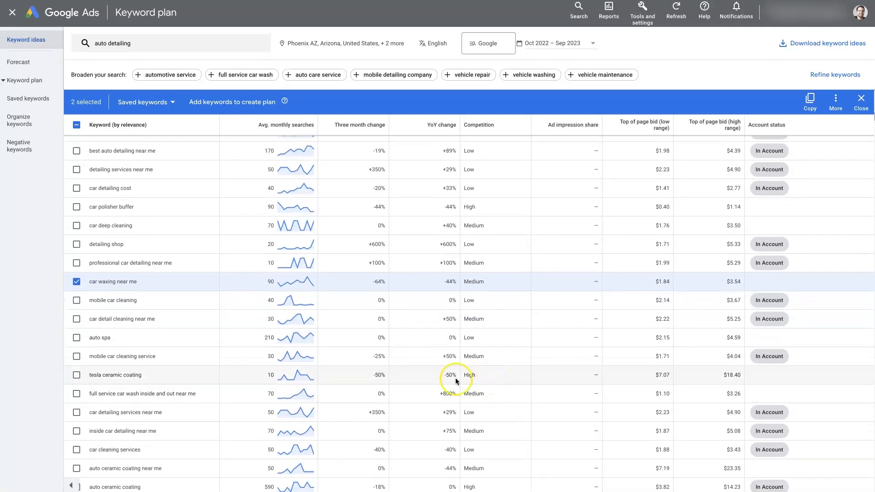
click(84, 376)
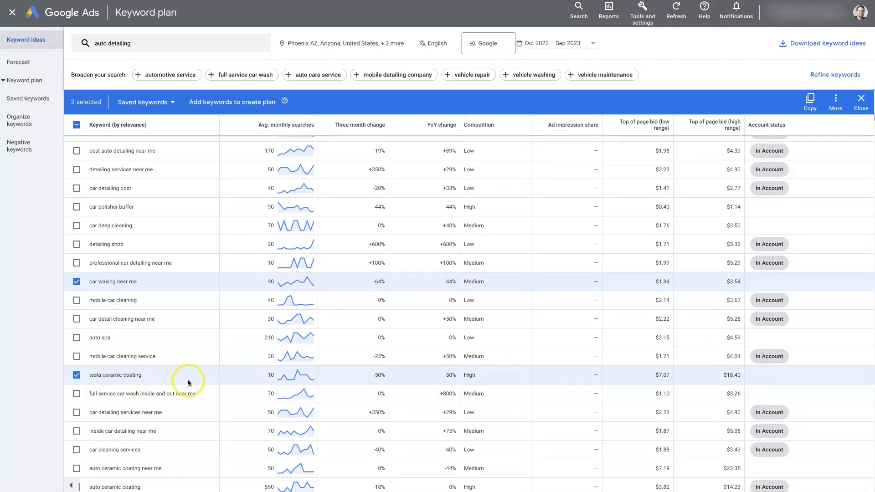
click(76, 282)
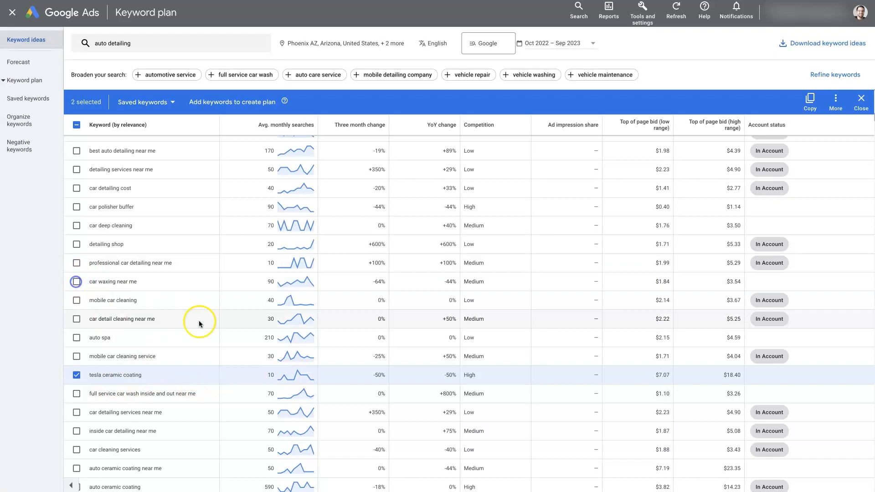
Step: Add "auto ceramic coating near me" to the selected keywords
scroll(204, 362, down, 3)
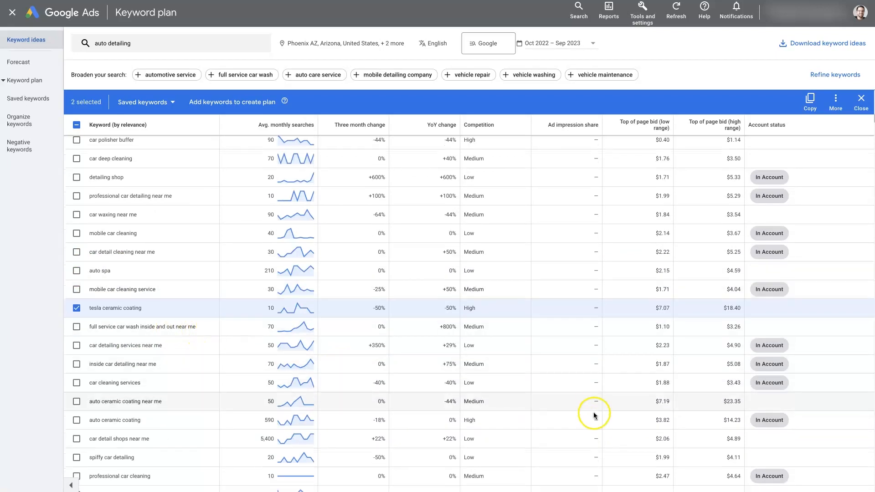
click(76, 401)
scroll(450, 360, down, 1)
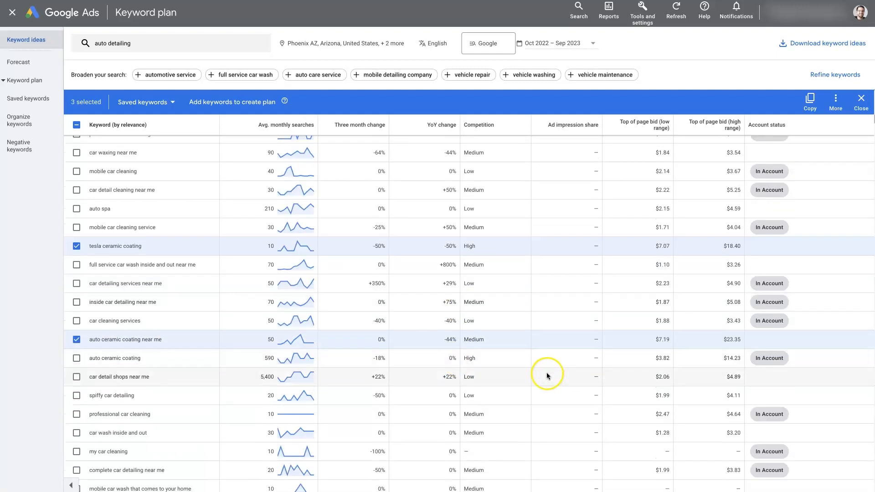
Step: Add "car paint correction near me" to the selected keywords
scroll(520, 399, down, 3)
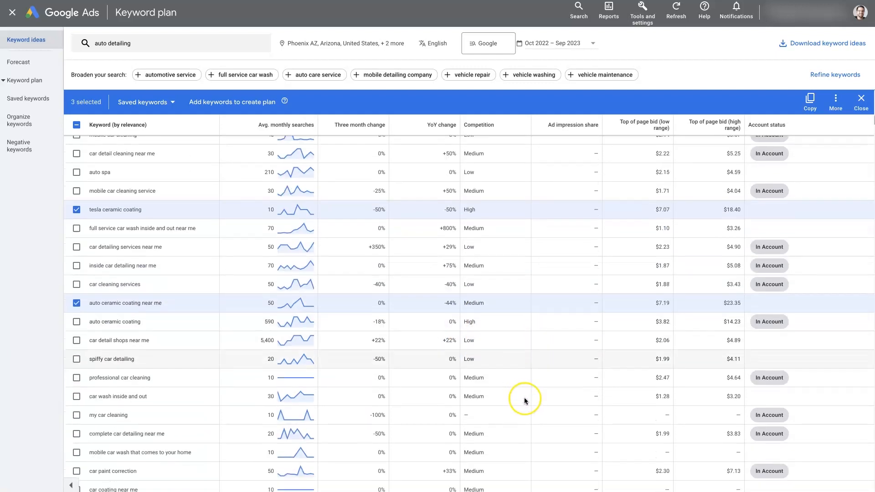
scroll(589, 375, down, 1)
scroll(611, 384, down, 1)
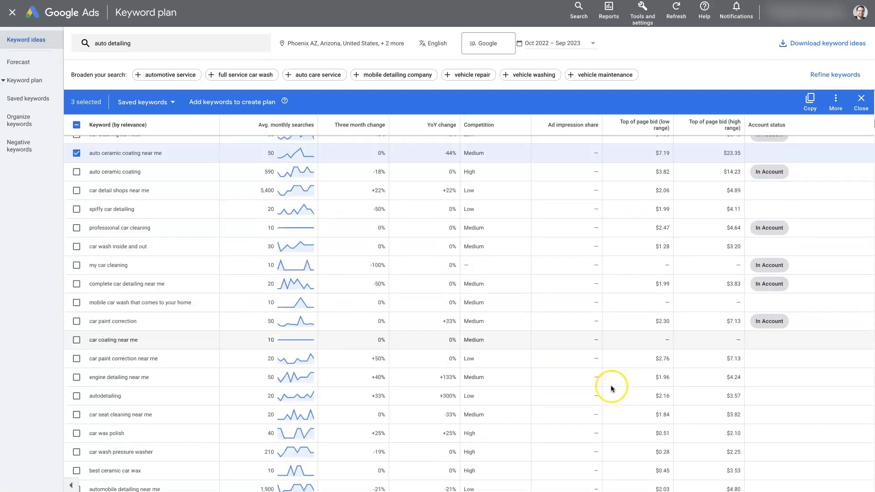
click(77, 356)
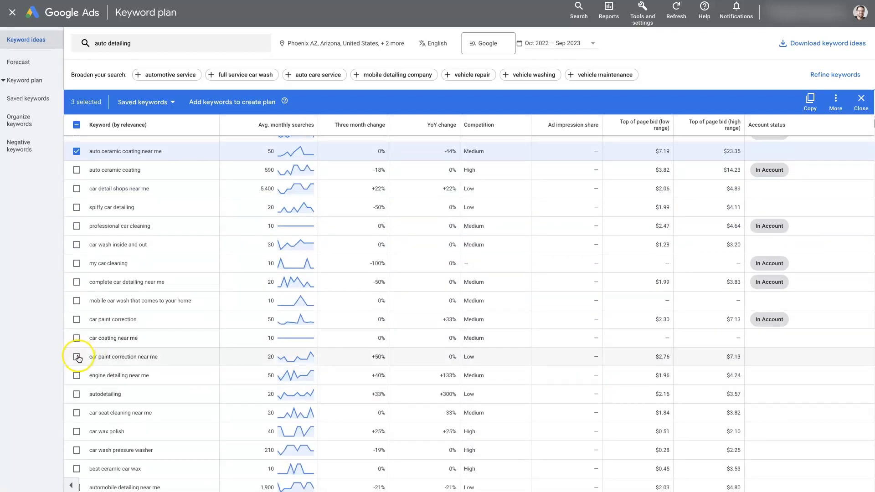
Step: Look through a few more keyword ideas and add the selected keywords to create a plan
scroll(478, 371, down, 1)
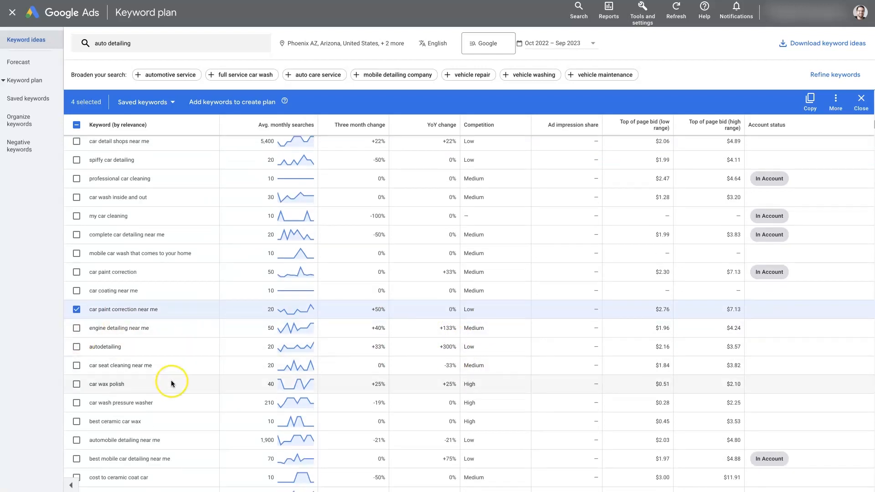
scroll(171, 381, down, 1)
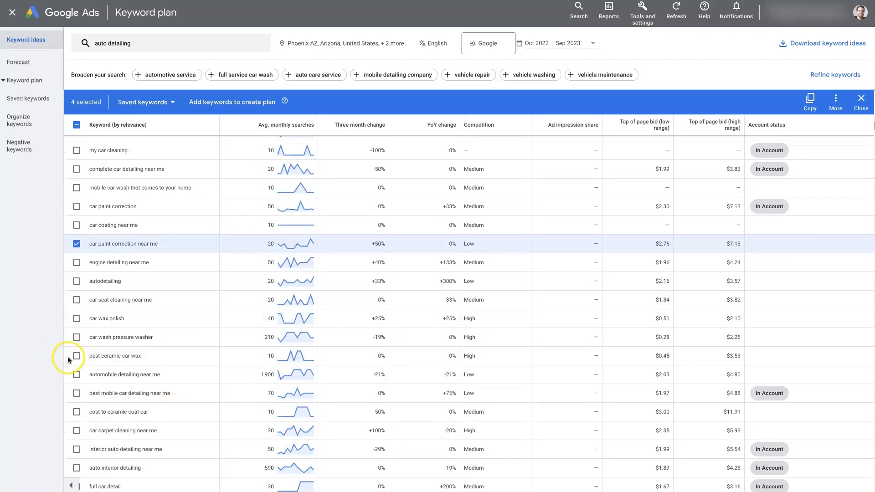
scroll(246, 234, up, 1)
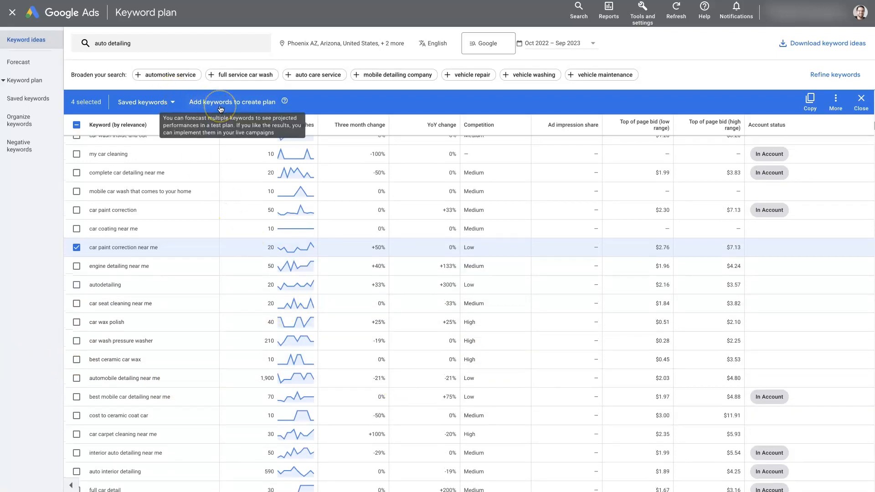
click(220, 103)
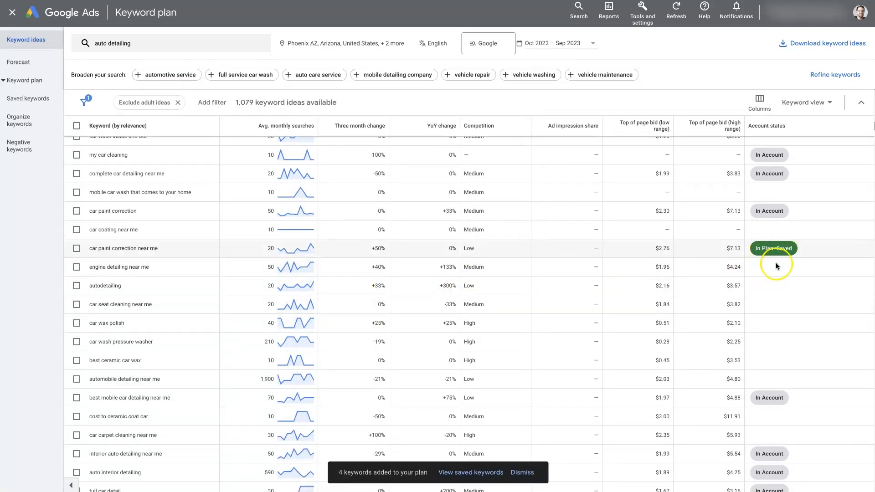
Step: Check the account status of the added keywords in the ideas list and open the plan's saved keywords
scroll(780, 276, up, 6)
scroll(780, 275, up, 10)
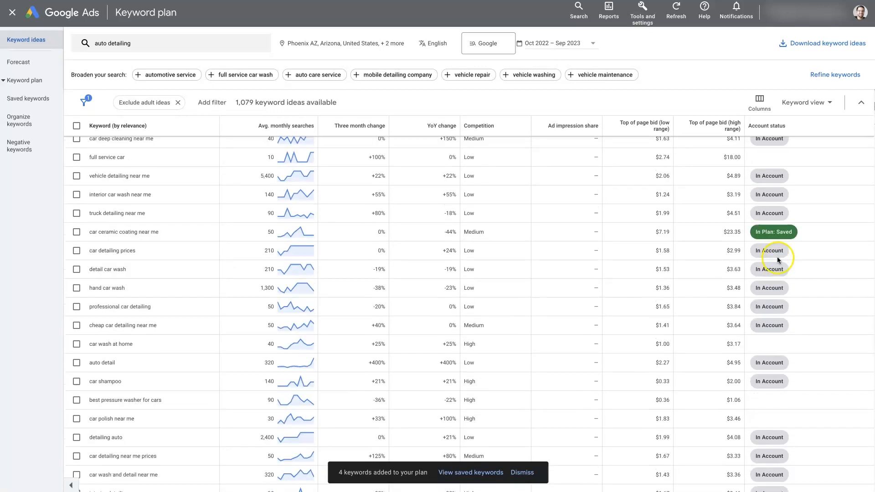
scroll(778, 259, up, 8)
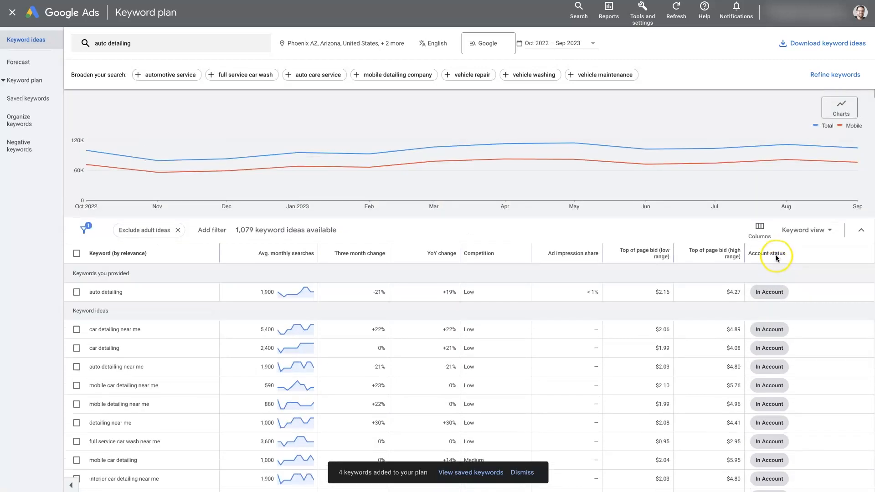
scroll(776, 256, down, 10)
scroll(775, 258, down, 2)
click(787, 252)
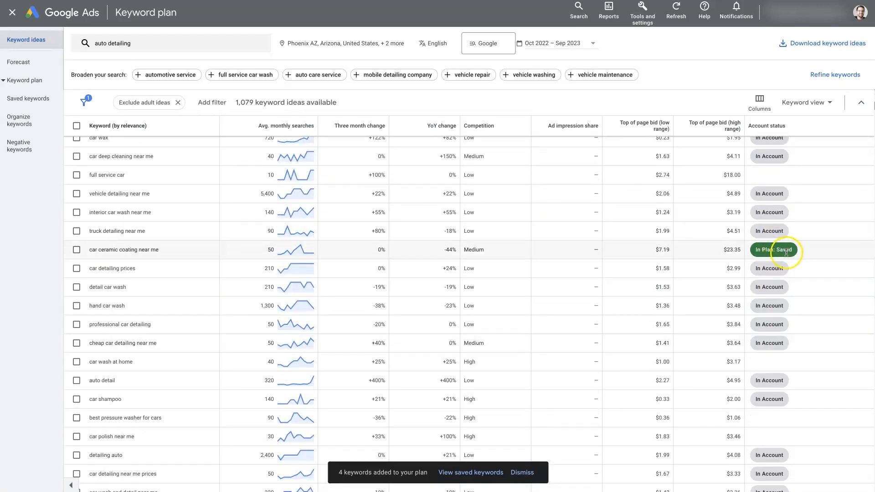
click(472, 472)
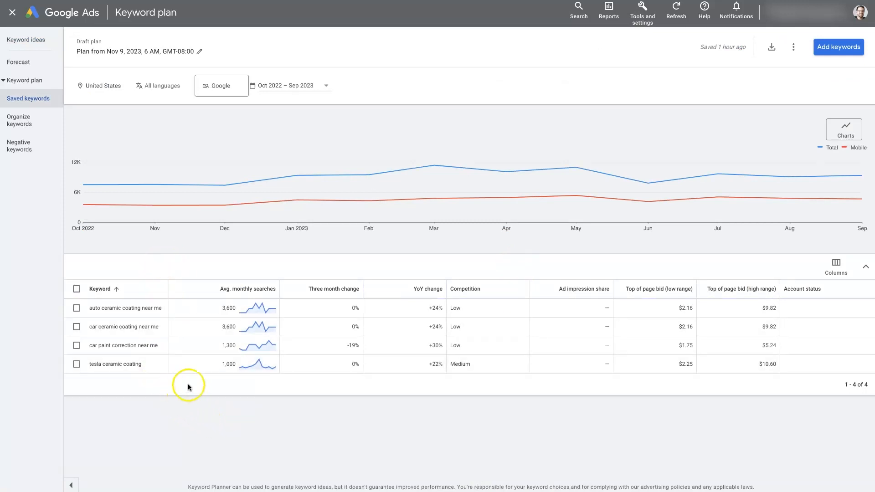
Step: Replace the plan's United States location target with the Phoenix AZ, Arizona Nielsen DMA region and save it
click(101, 86)
click(253, 167)
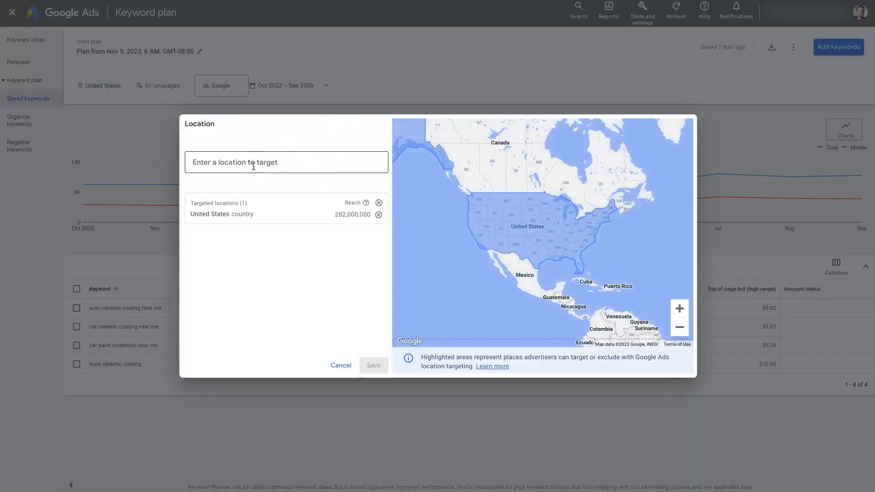
text(phoenix)
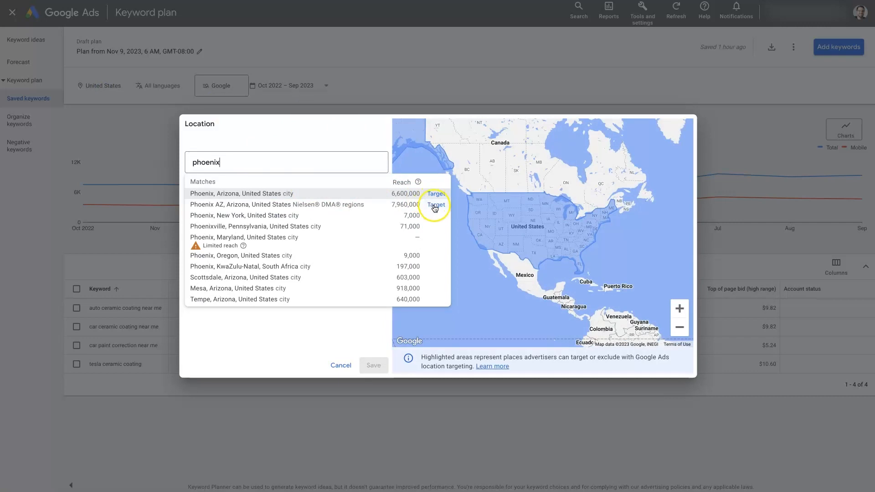
click(435, 204)
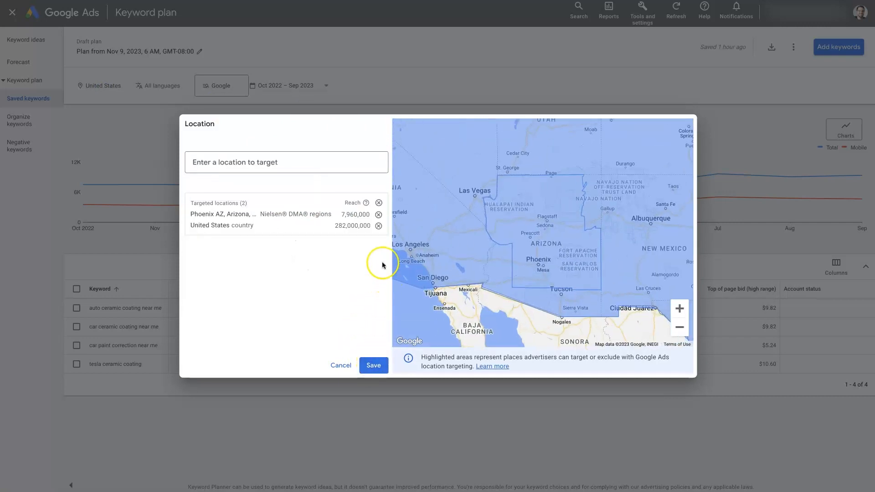
click(379, 226)
click(374, 365)
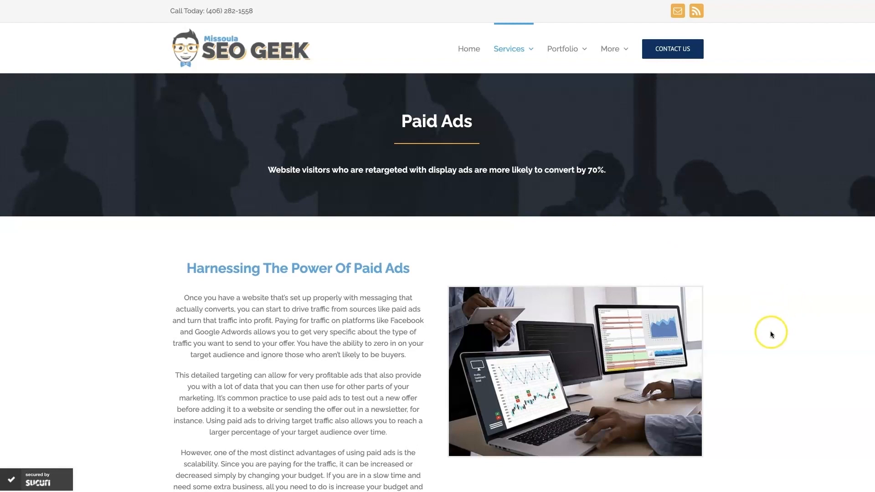
Step: Examine the Google Ads and Facebook Ads sections of the agency website's Paid Ads page
scroll(775, 337, down, 20)
scroll(775, 337, down, 1)
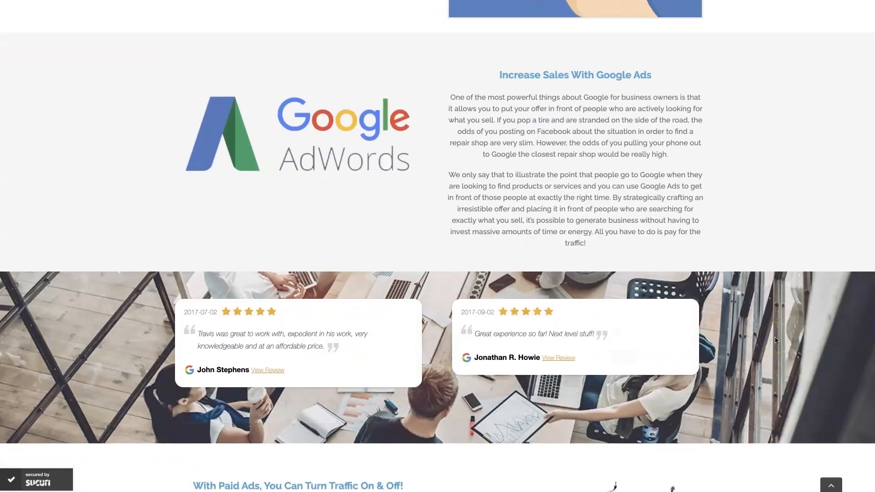
scroll(776, 341, up, 1)
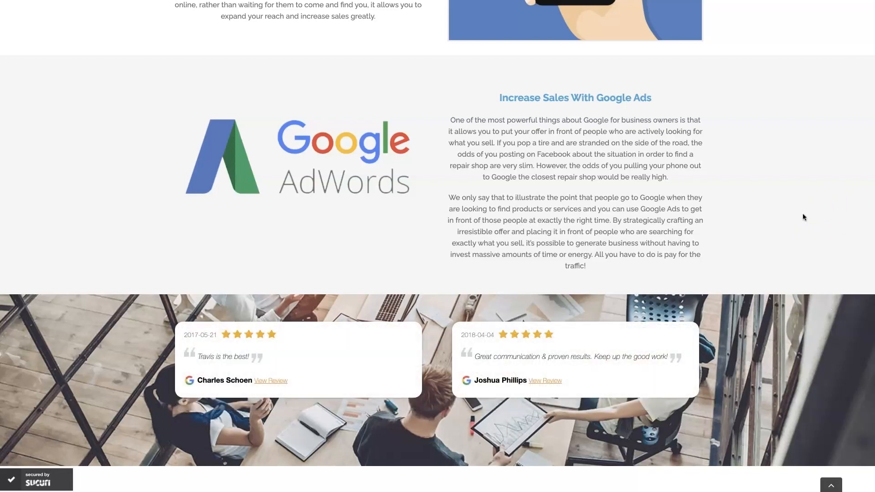
scroll(803, 217, up, 15)
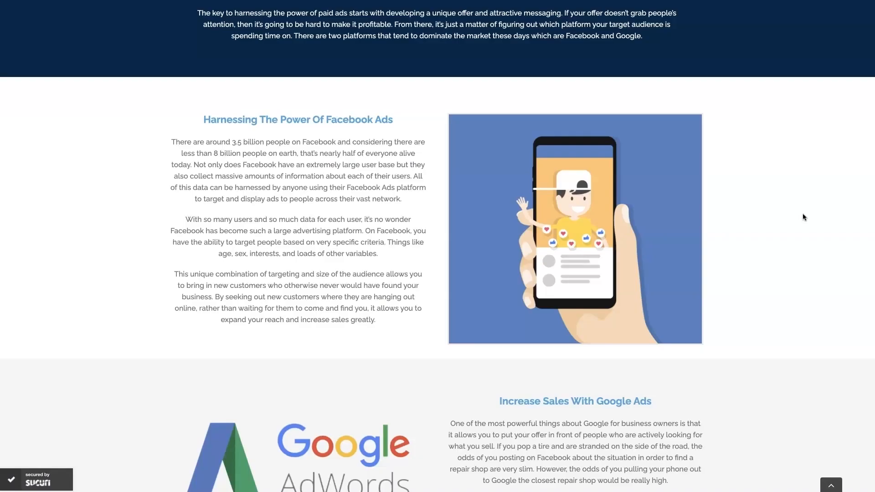